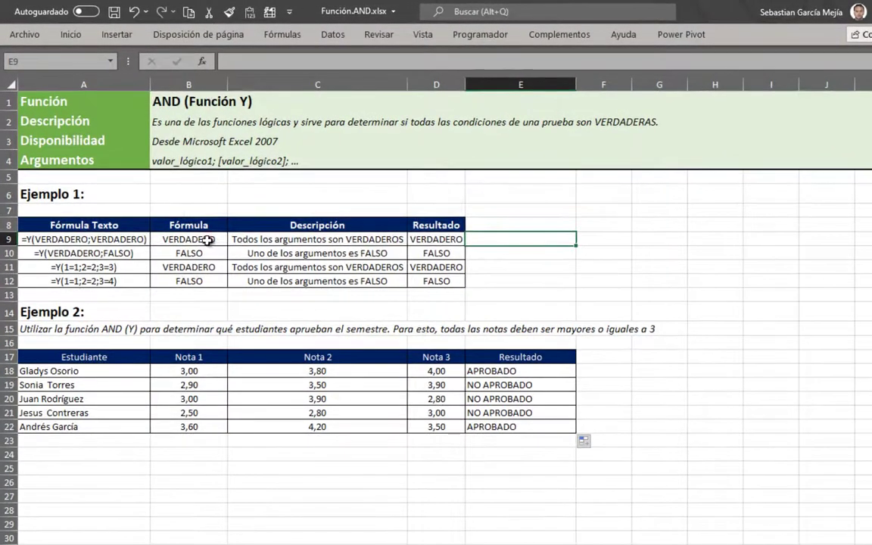
# Review the Y formula in cell B9 and its argument hints without changing it.
pyautogui.click(207, 240)
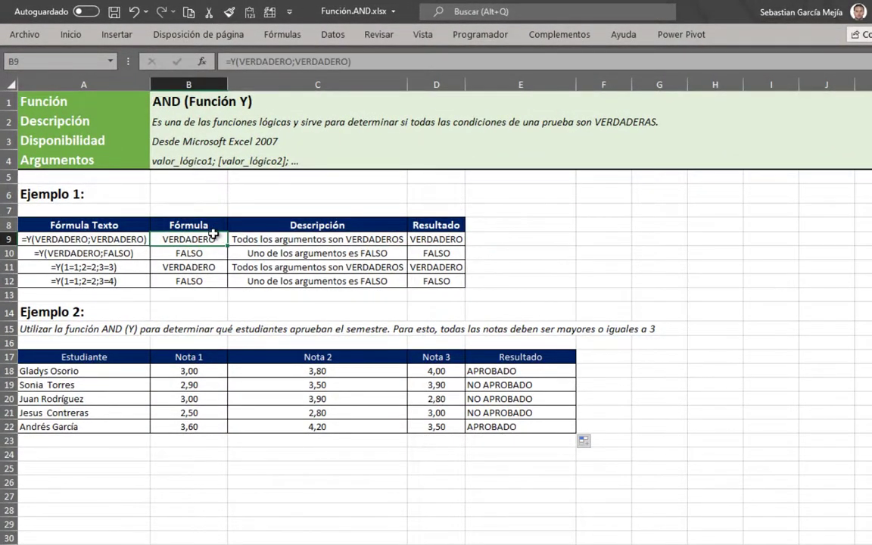
pyautogui.doubleClick(210, 238)
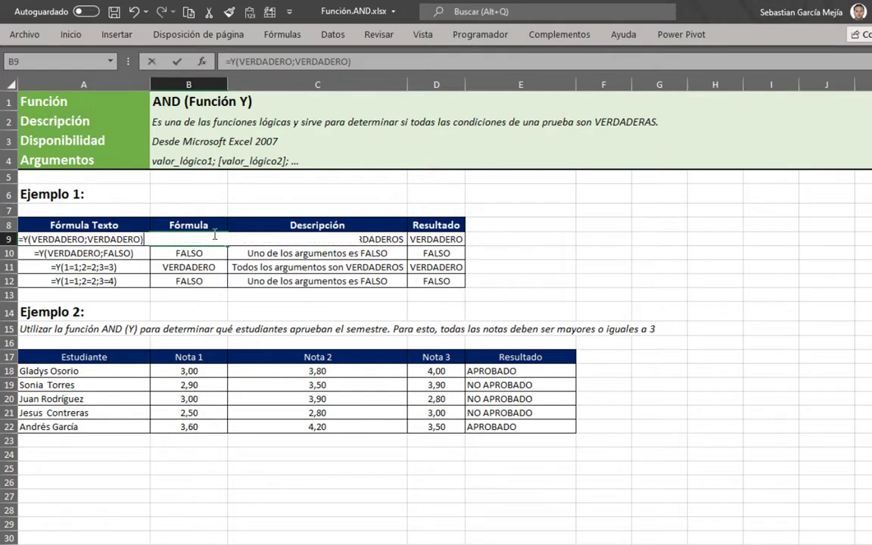
pyautogui.click(64, 238)
pyautogui.click(106, 239)
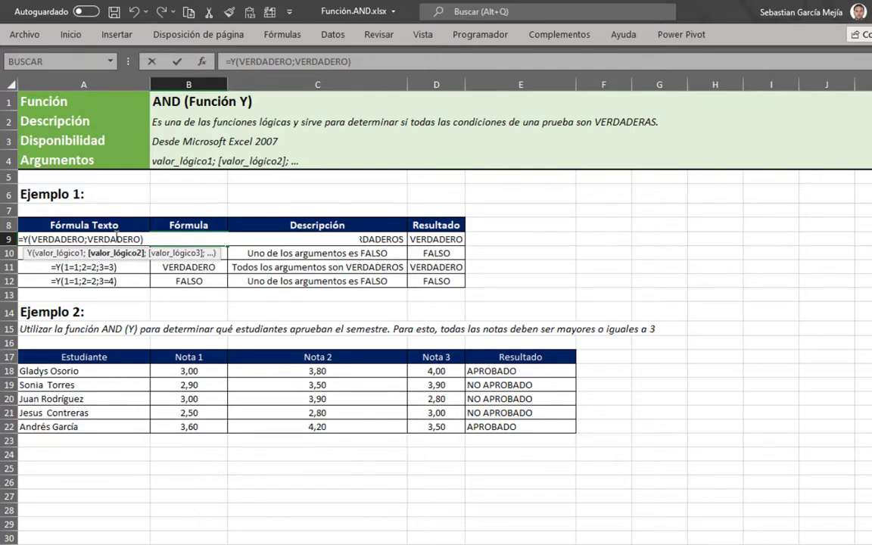
pyautogui.press('Escape')
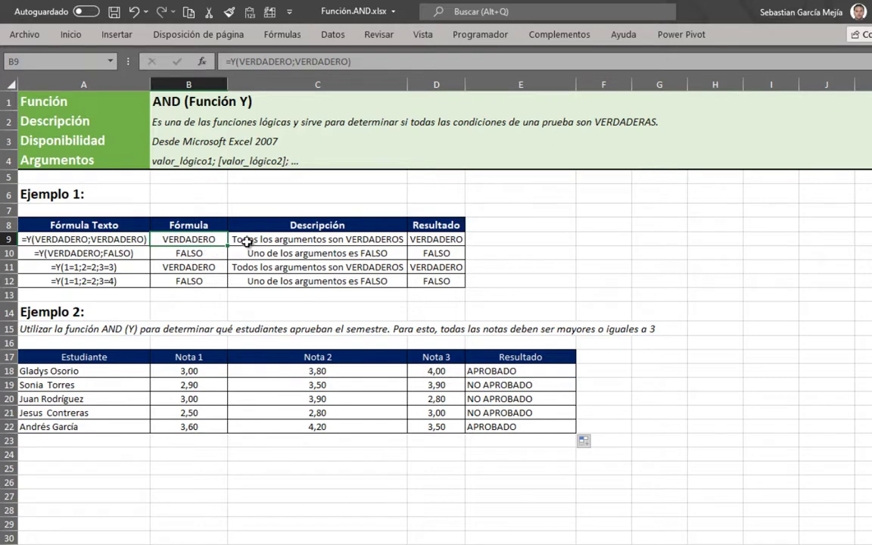
# Inspect the example formulas and results in rows 9–12, including the FORMULATEXTO cells.
pyautogui.click(437, 239)
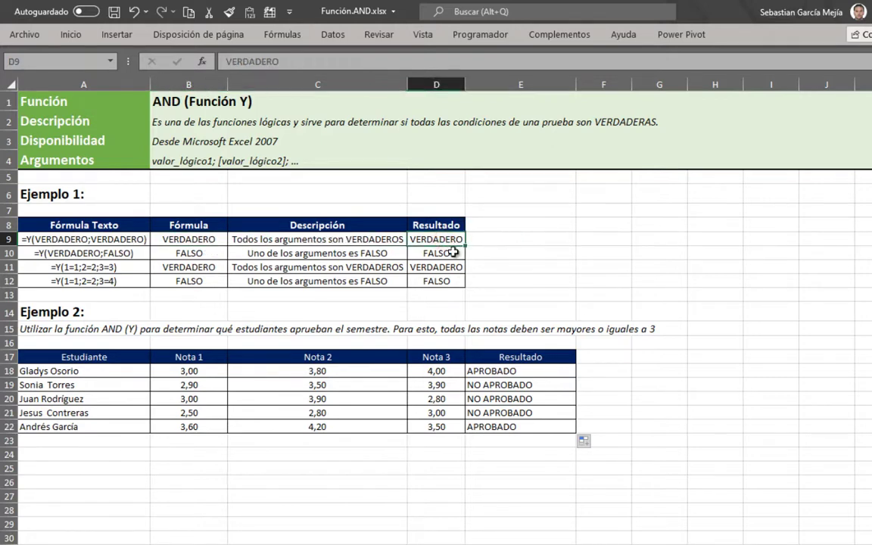
pyautogui.click(205, 253)
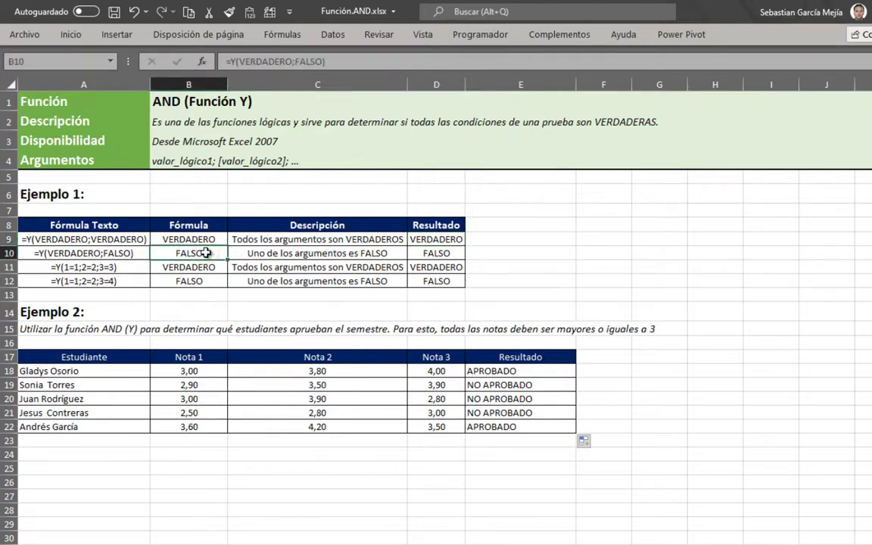
pyautogui.click(76, 253)
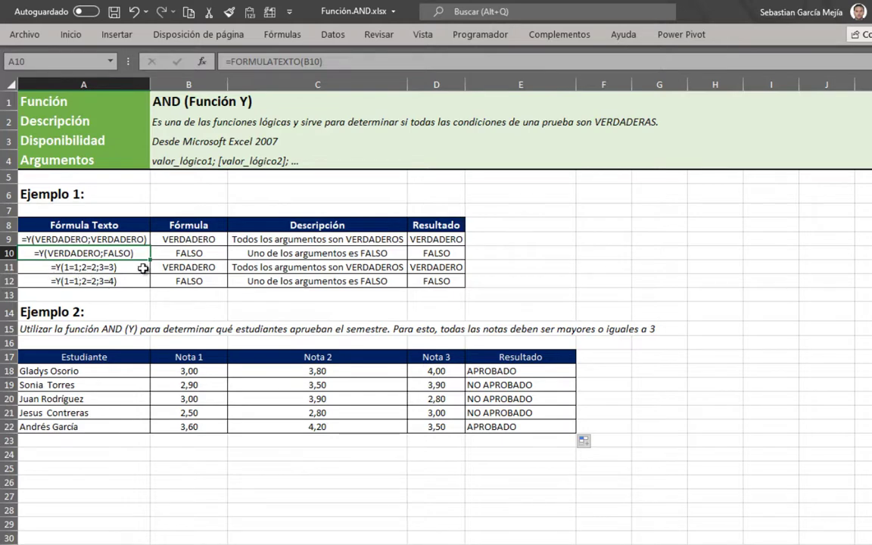
pyautogui.click(143, 268)
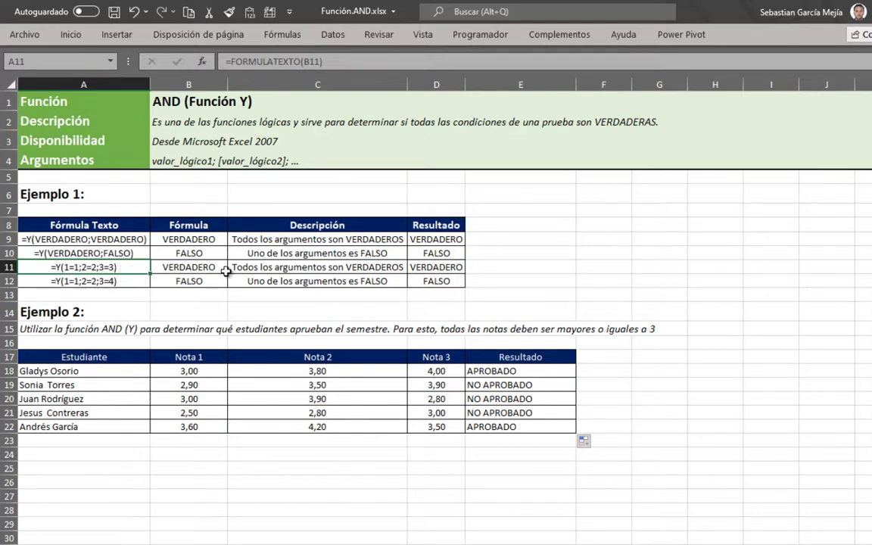
pyautogui.click(431, 267)
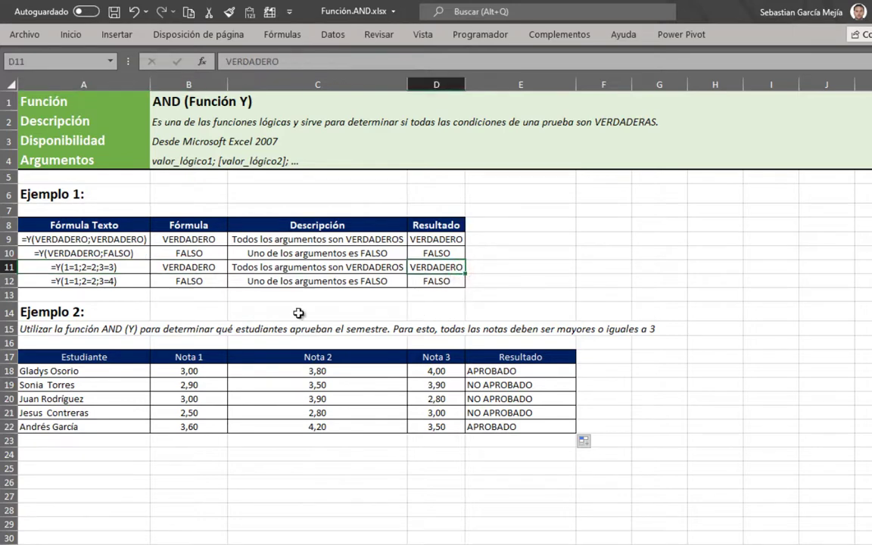
pyautogui.click(80, 280)
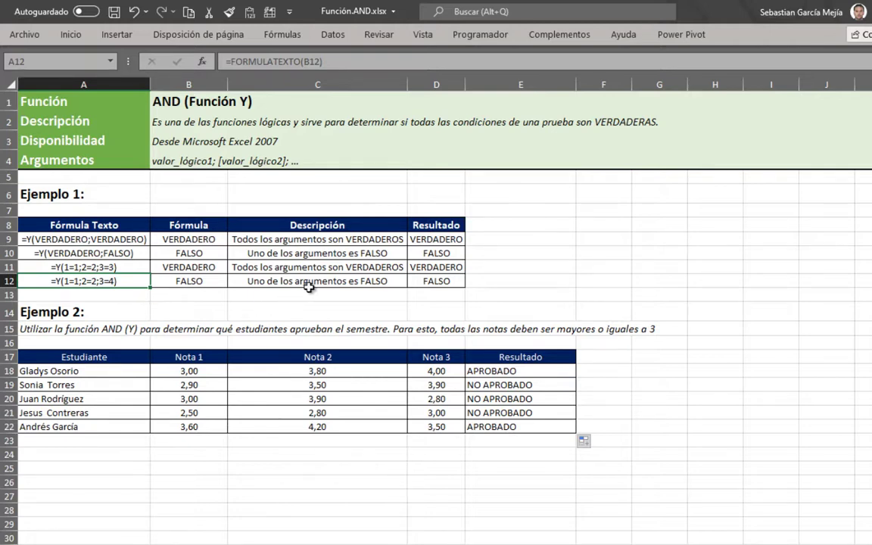
pyautogui.click(424, 281)
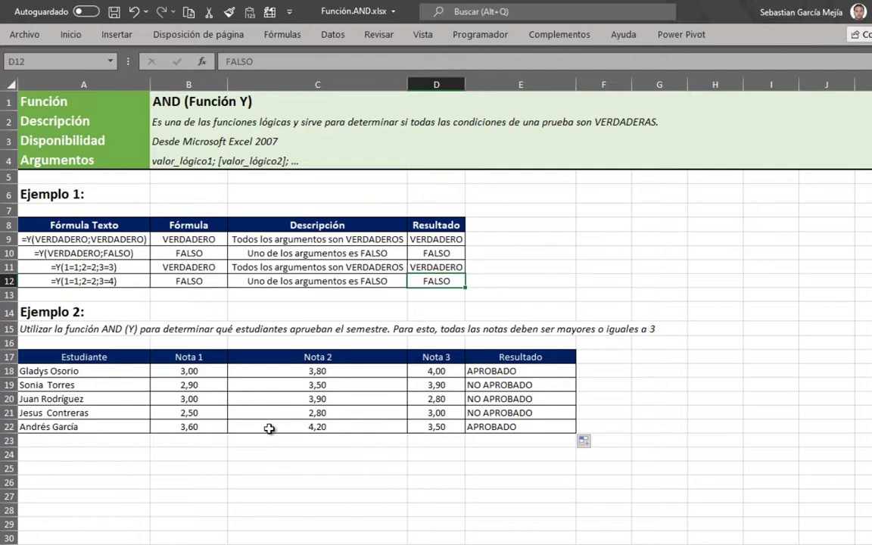
pyautogui.click(256, 455)
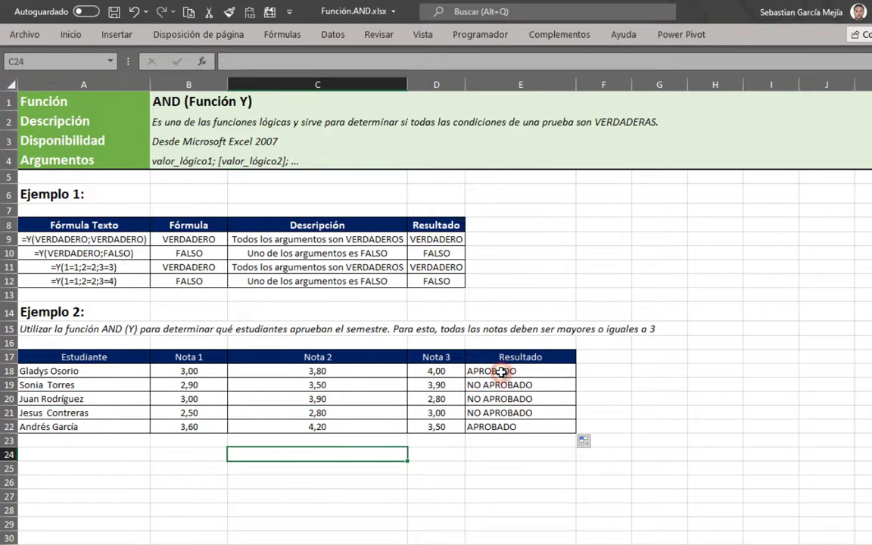
# Delete the existing results in the Resultado range E18:E22.
pyautogui.moveTo(502, 372); pyautogui.dragTo(492, 426)
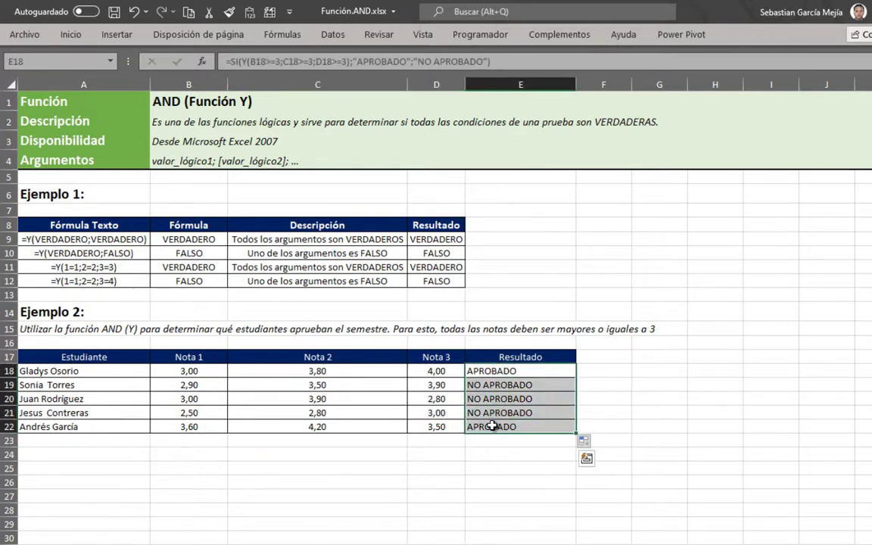
pyautogui.press('Delete')
pyautogui.click(451, 454)
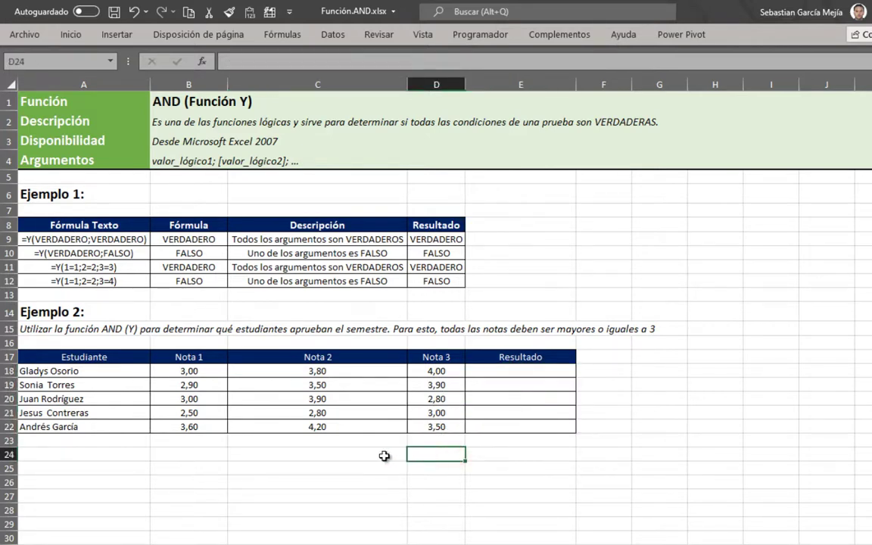
# Go over the Estudiante, Nota 1, Nota 2 and Nota 3 headers, then select E18.
pyautogui.click(119, 358)
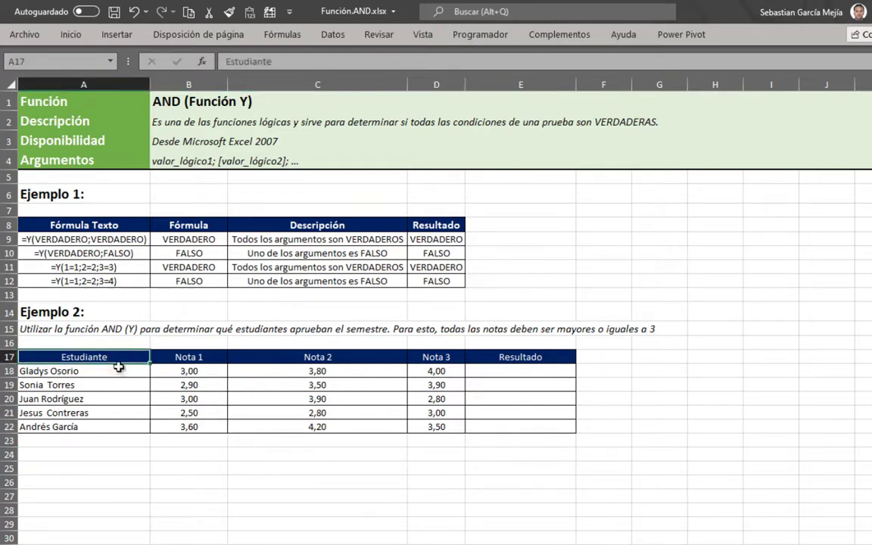
pyautogui.click(206, 356)
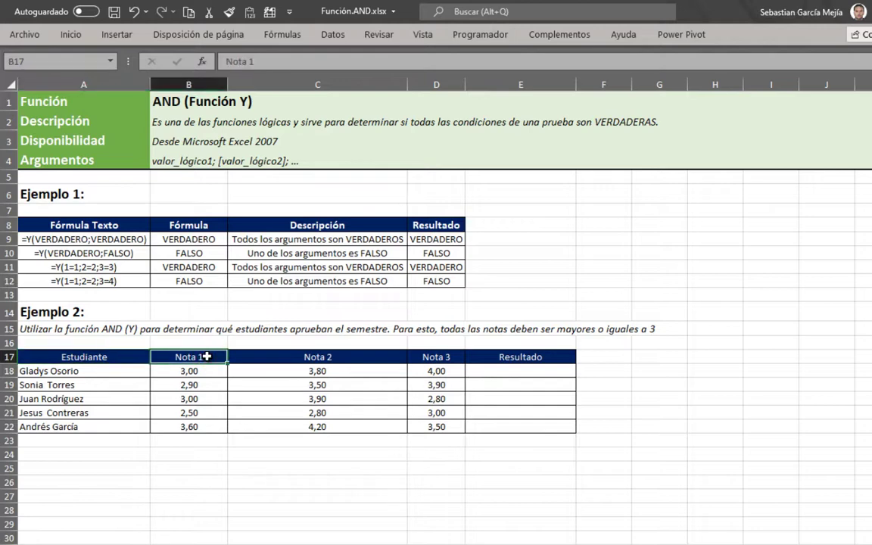
pyautogui.click(261, 359)
pyautogui.click(455, 358)
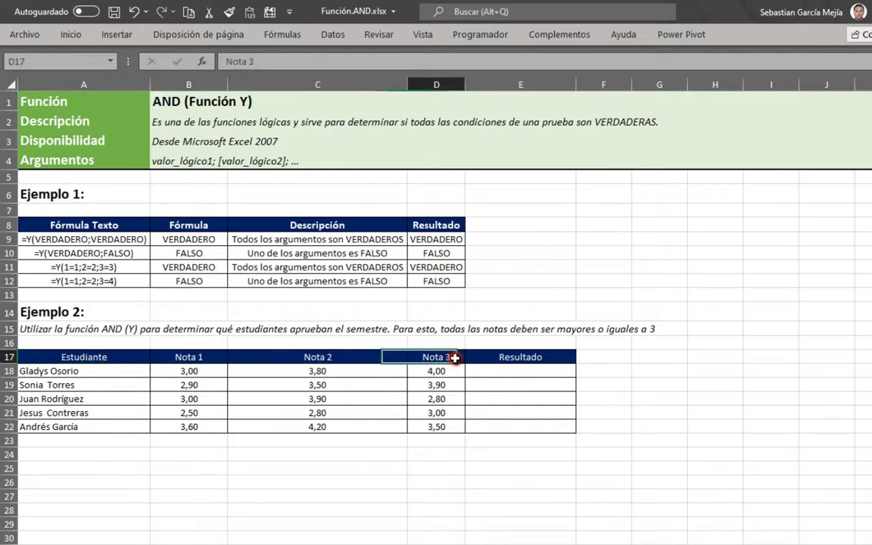
pyautogui.click(483, 370)
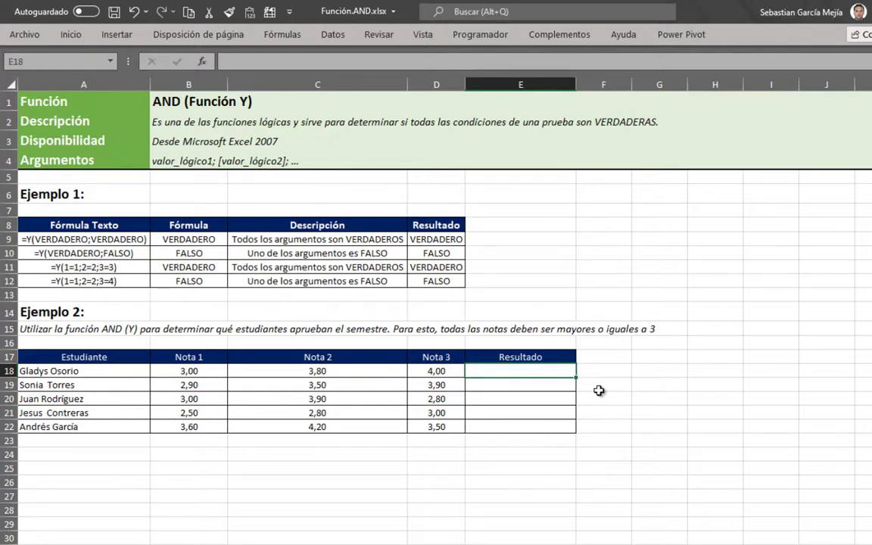
# Enter =SI(Y(B18>=3;C18>=3;D18>=3);"APROBADO";"NO APROBADO") in E18 for the first student.
pyautogui.write('=')
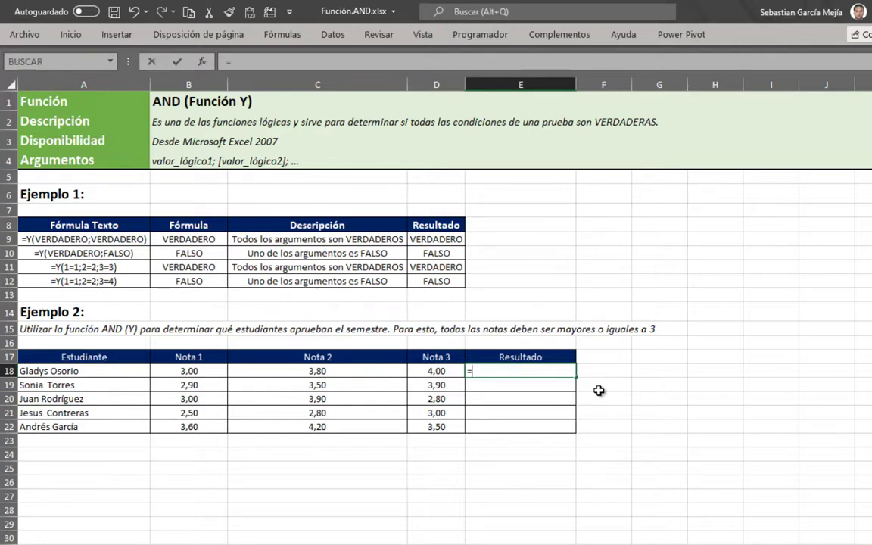
pyautogui.write('S')
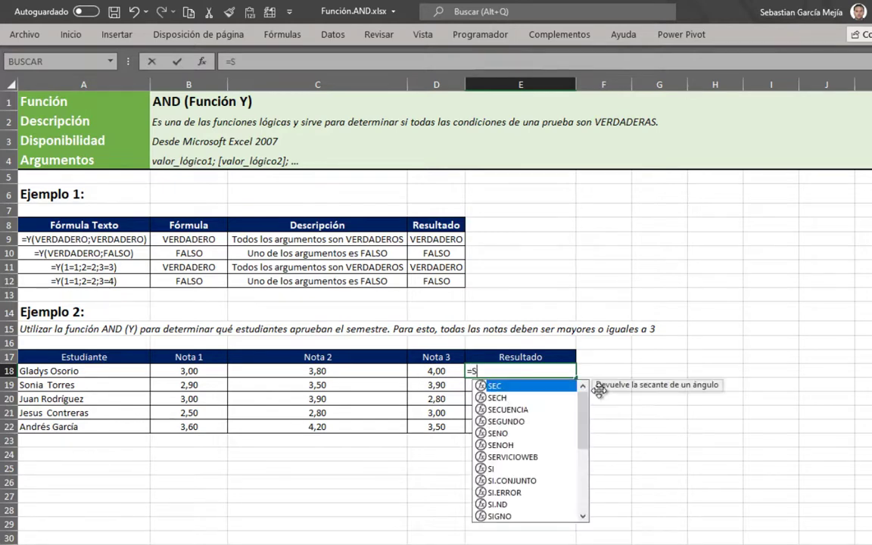
pyautogui.write('I(')
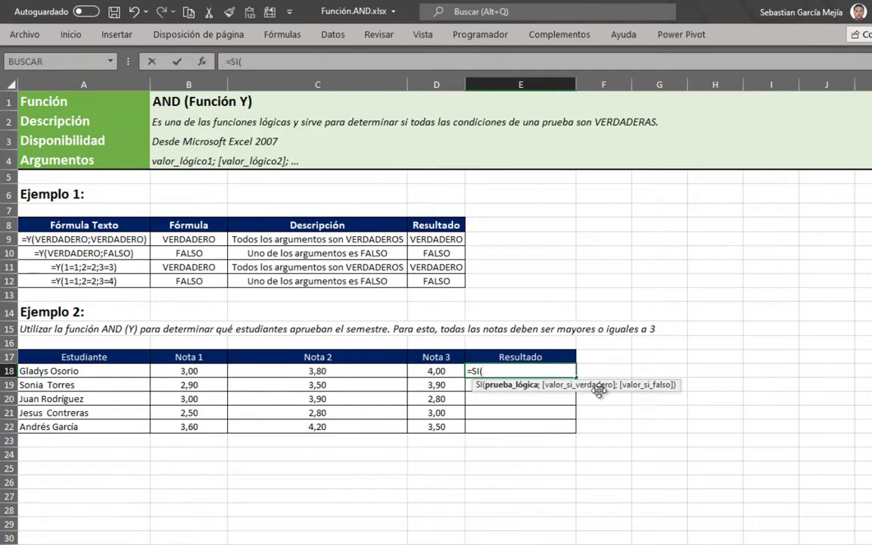
pyautogui.write('Y')
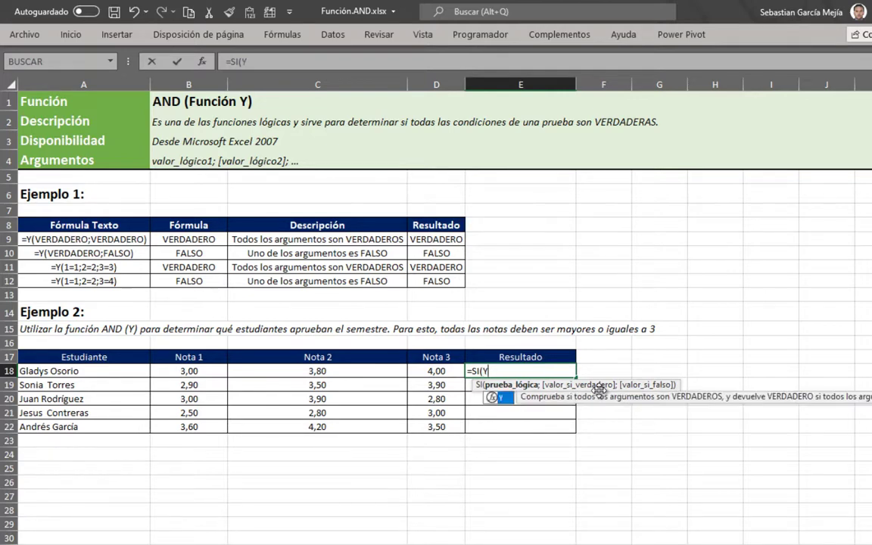
pyautogui.write('(')
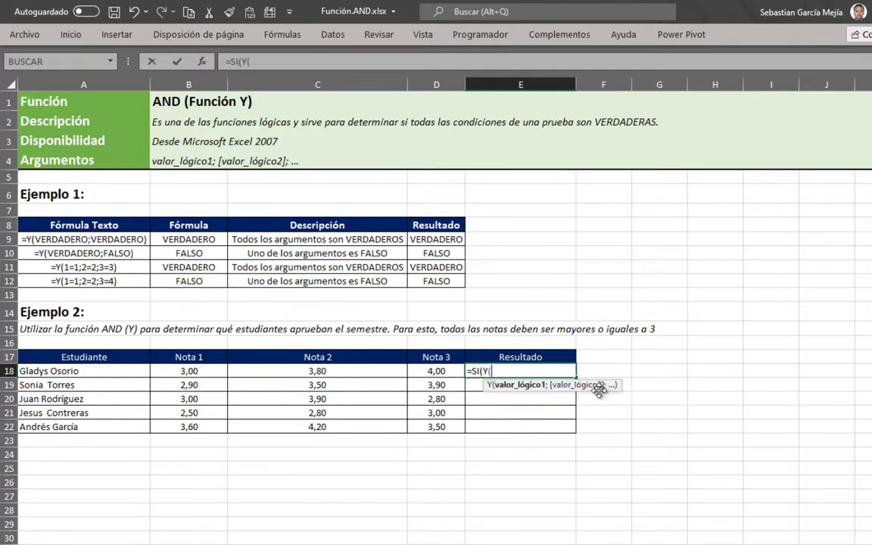
pyautogui.click(198, 370)
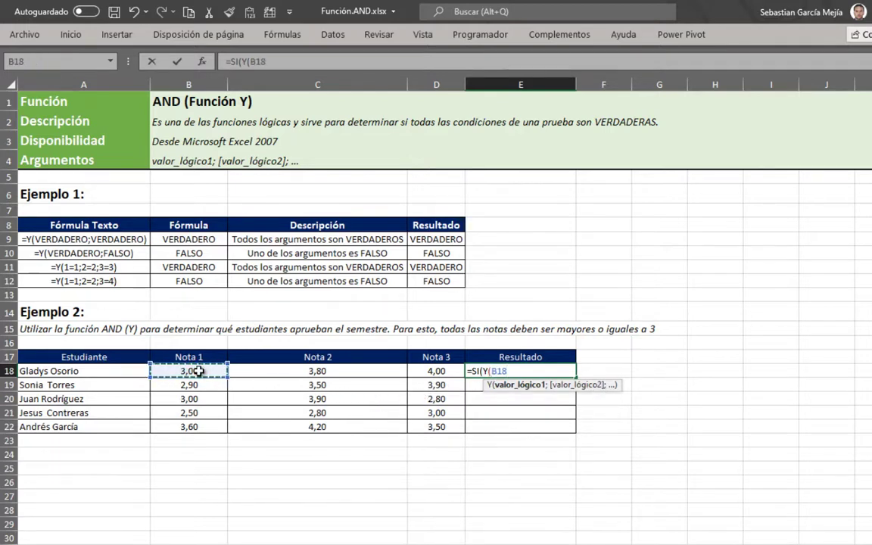
pyautogui.write('>=')
pyautogui.write('3;')
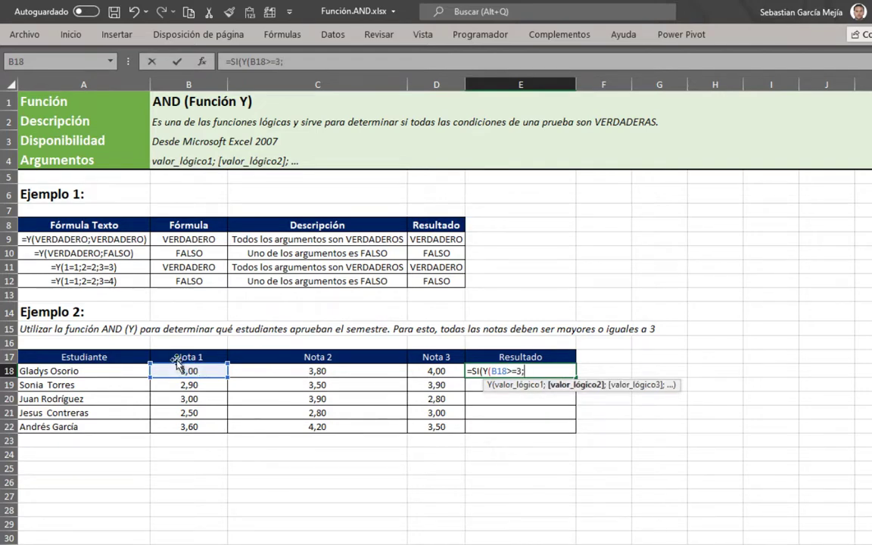
pyautogui.click(277, 372)
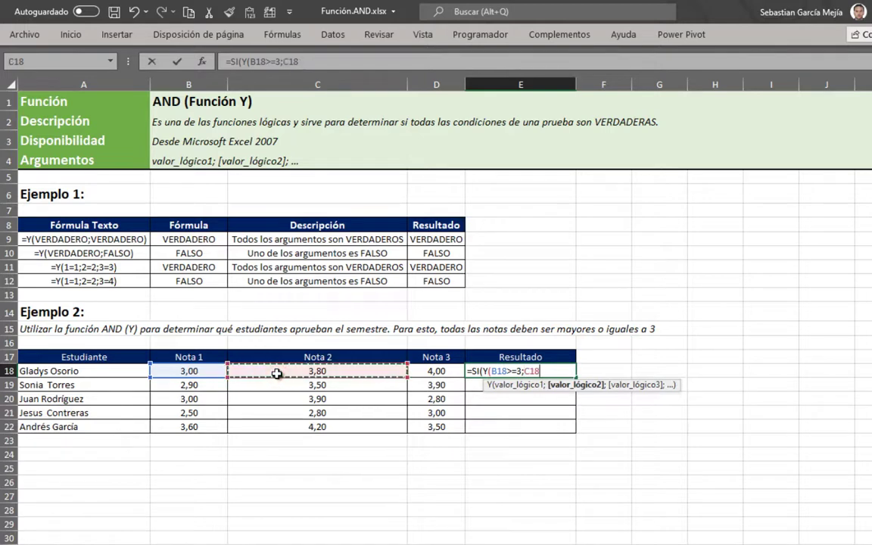
pyautogui.write('>=3')
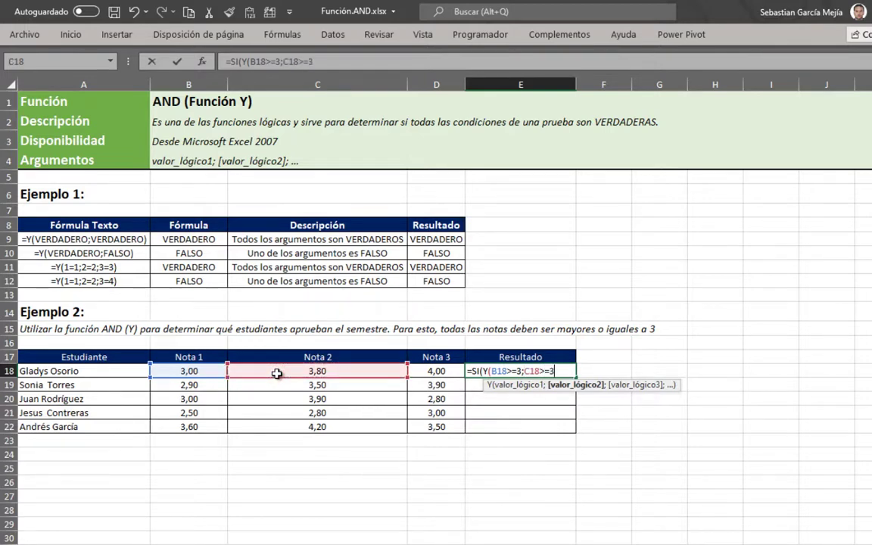
pyautogui.write(';')
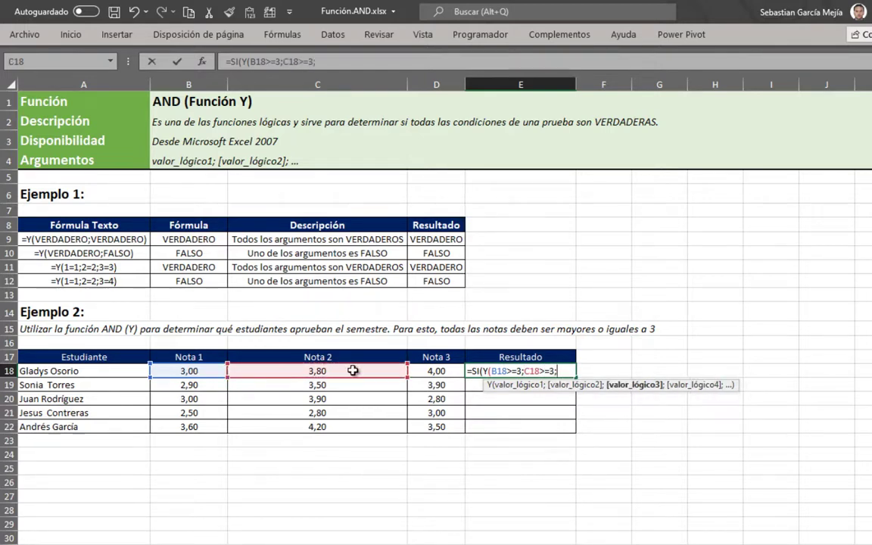
pyautogui.click(425, 372)
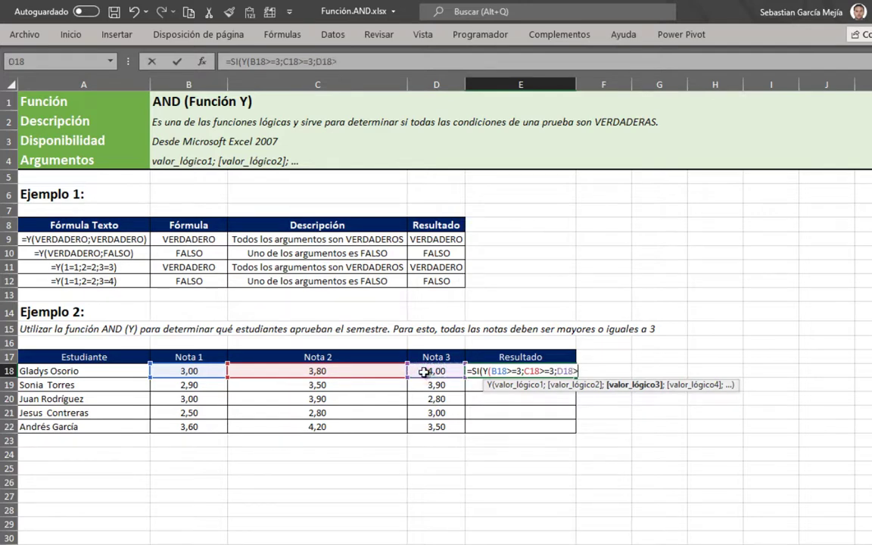
pyautogui.write('>=3')
pyautogui.write(');')
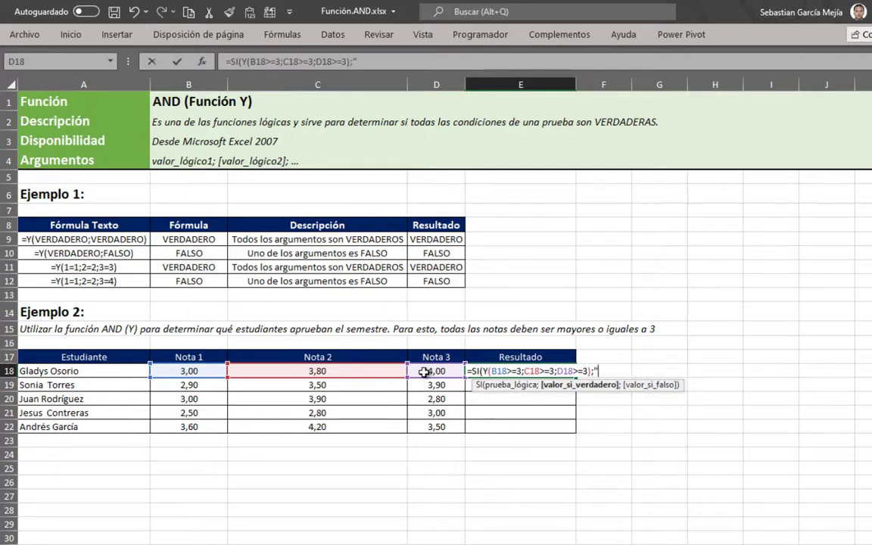
pyautogui.write(' APROBA')
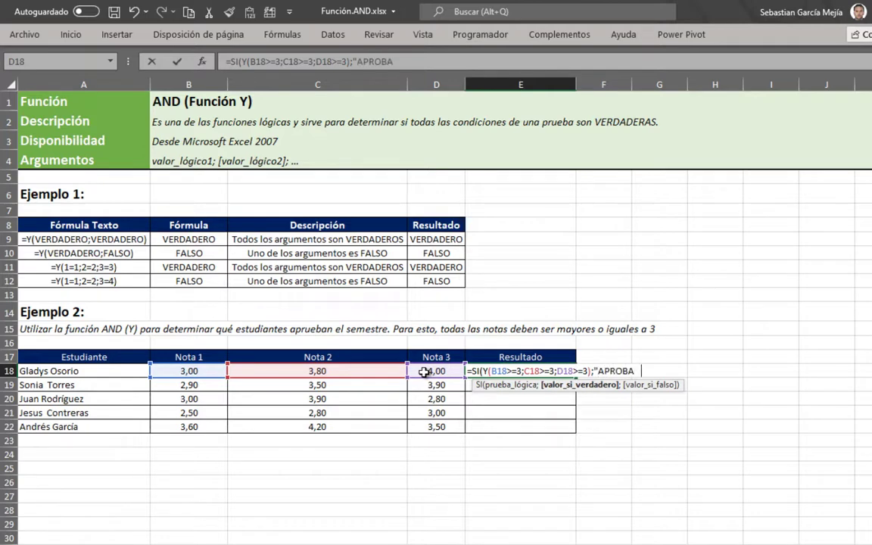
pyautogui.write('DO"')
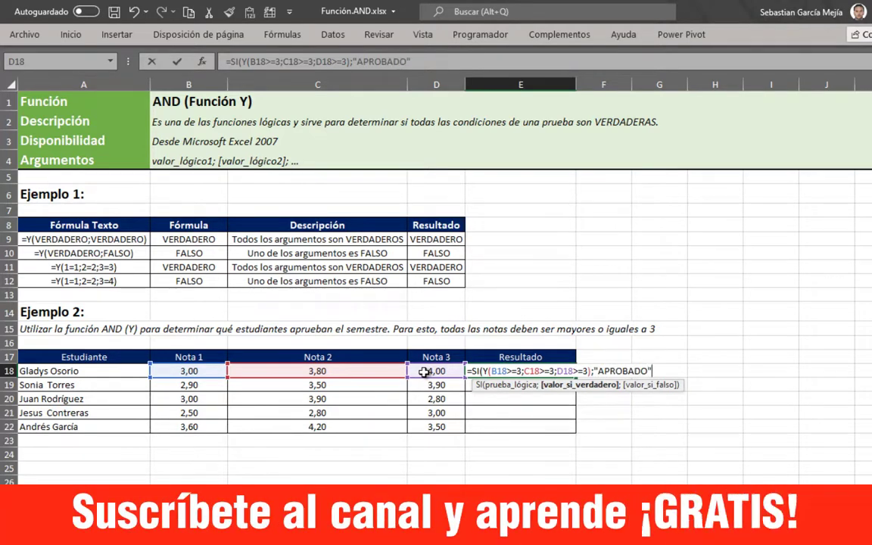
pyautogui.write(';')
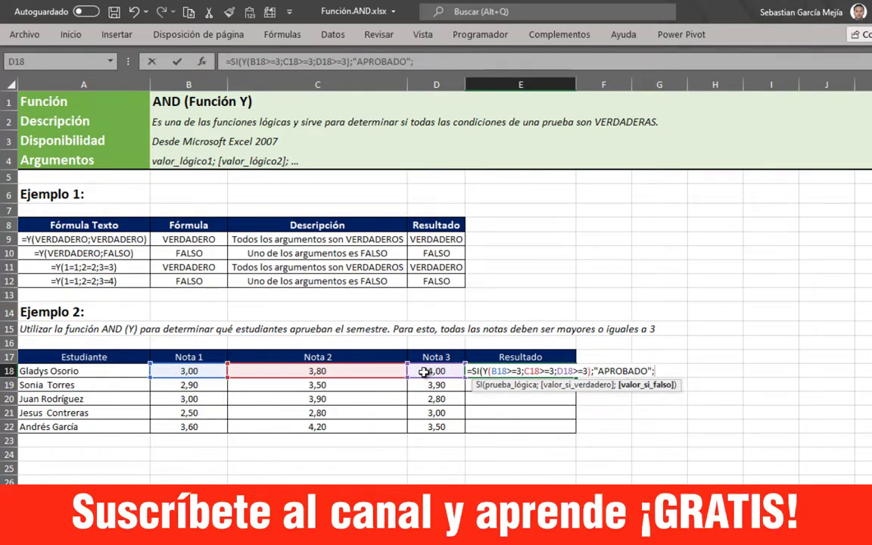
pyautogui.write('"NO APRO')
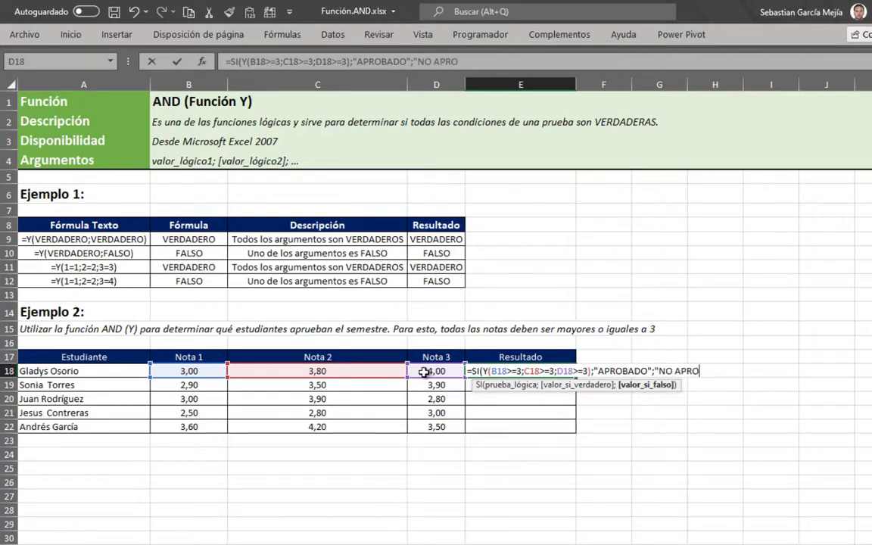
pyautogui.write('BADO"')
pyautogui.write(')')
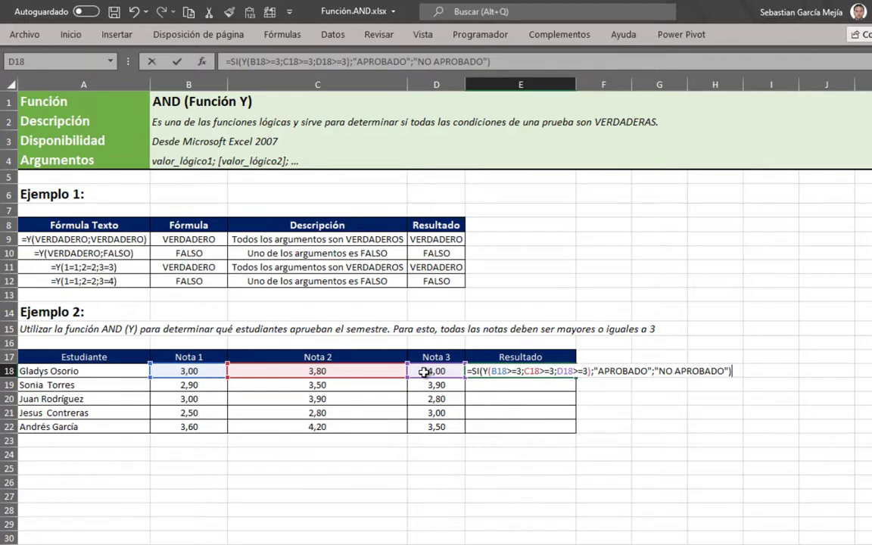
pyautogui.hotkey('ctrl', 'Return')
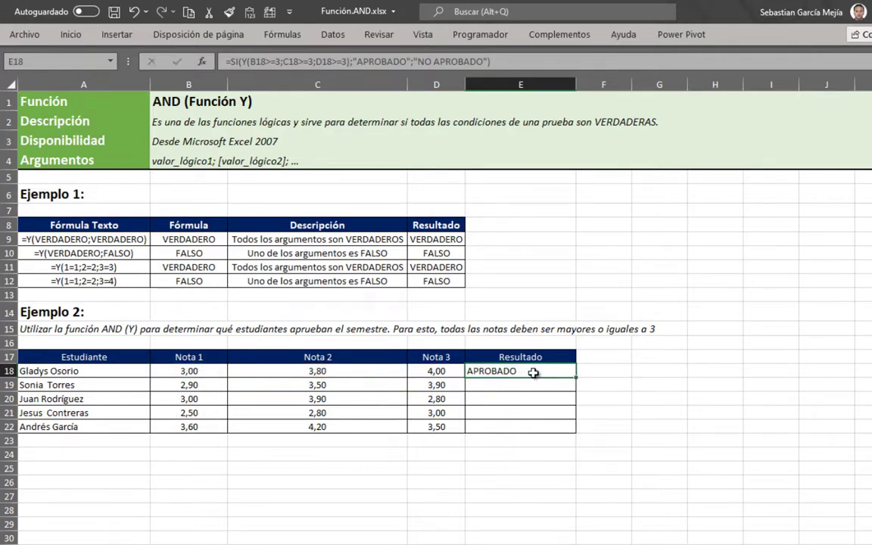
# Fill E18's formula down to E22 and check the failing grades in B19, B20, D20 and B21.
pyautogui.moveTo(576, 375); pyautogui.dragTo(576, 439)
pyautogui.click(593, 393)
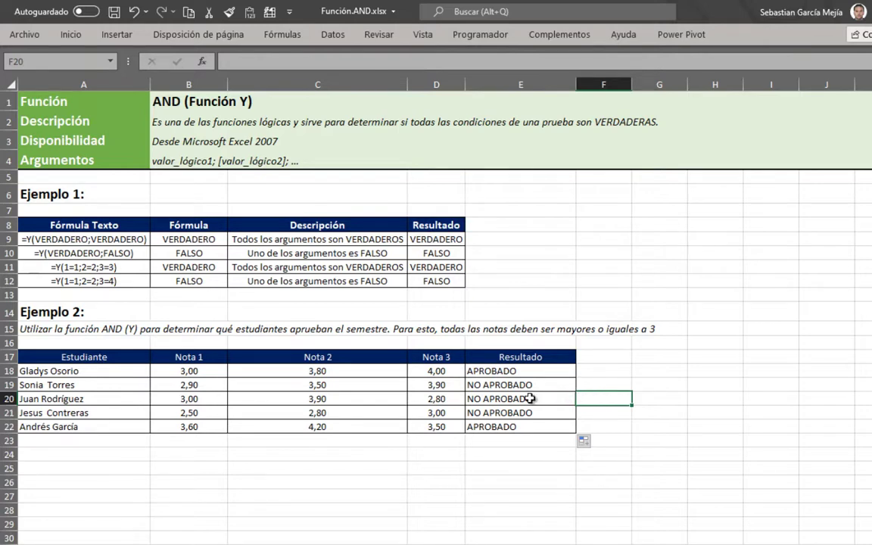
pyautogui.click(221, 386)
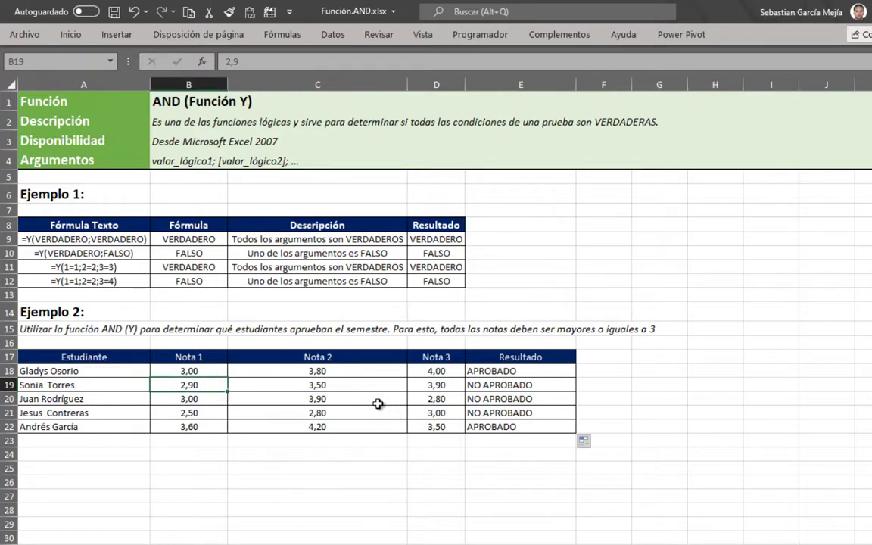
pyautogui.click(208, 401)
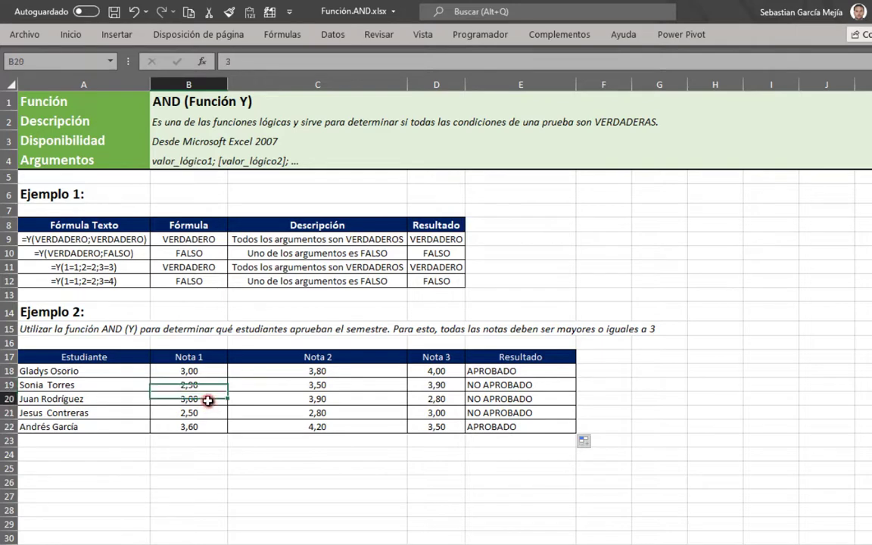
pyautogui.click(422, 400)
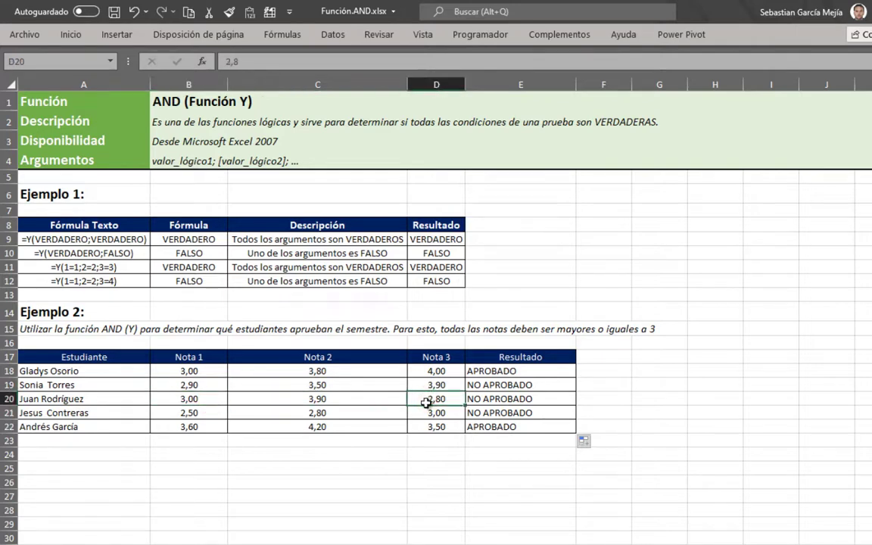
pyautogui.click(184, 414)
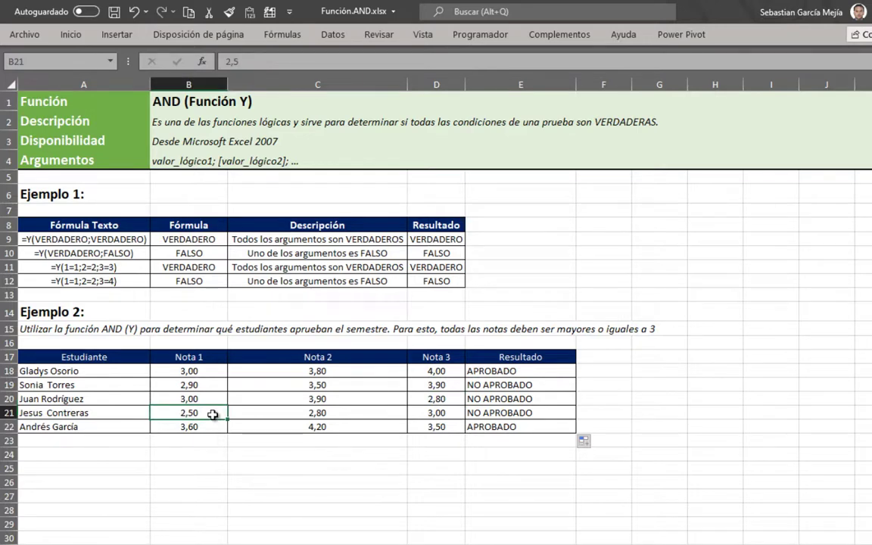
pyautogui.click(488, 468)
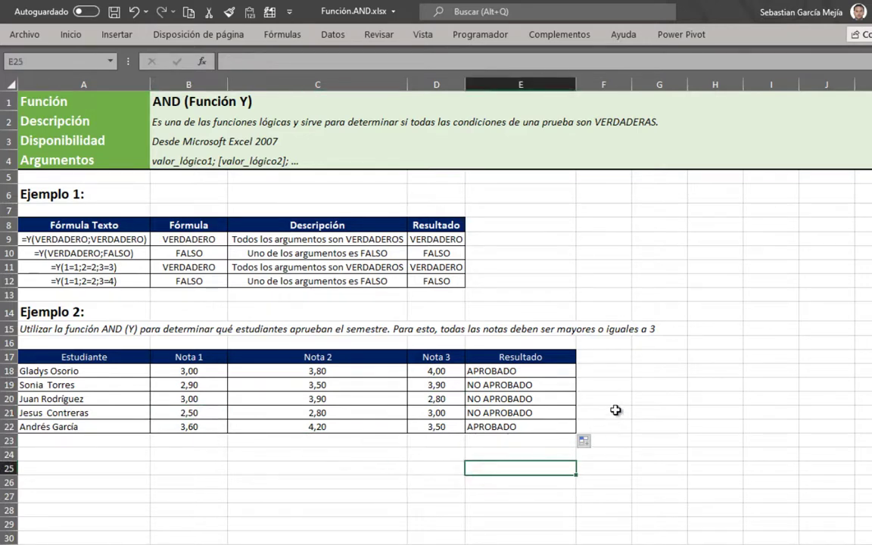